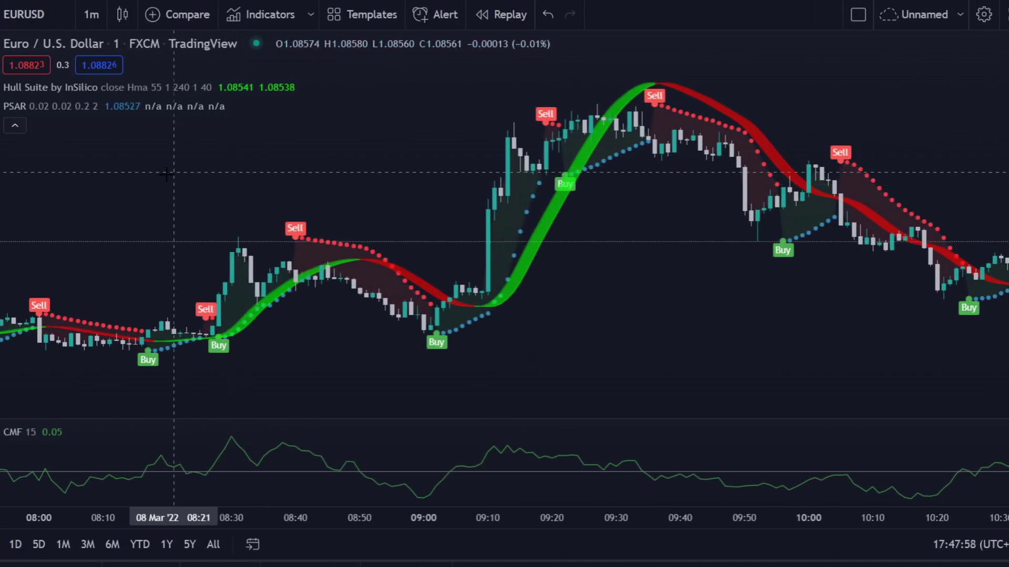
Step: Search the indicator library for 'hull'
mouse_move(46, 94)
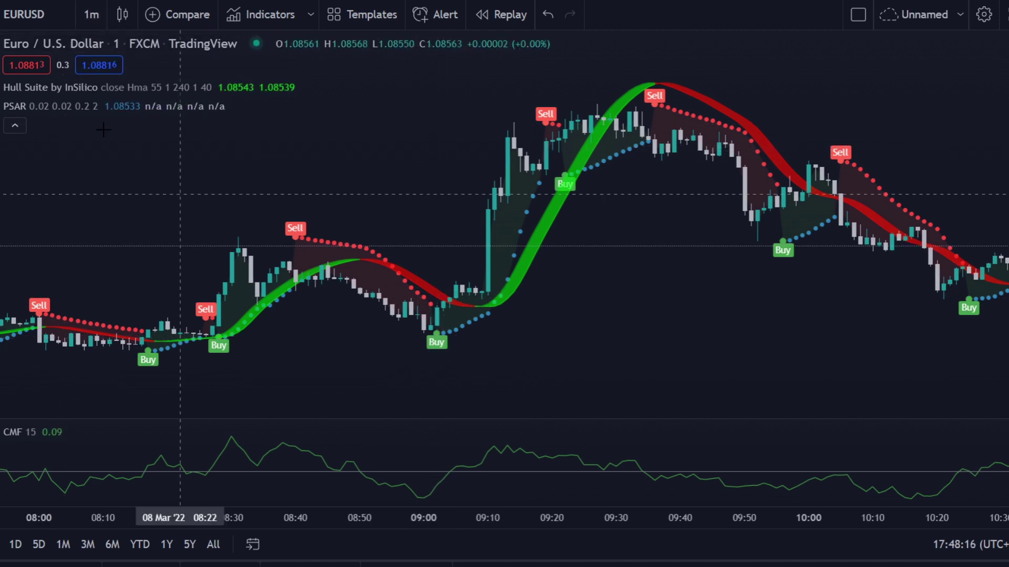
scroll(419, 401, "up", 1)
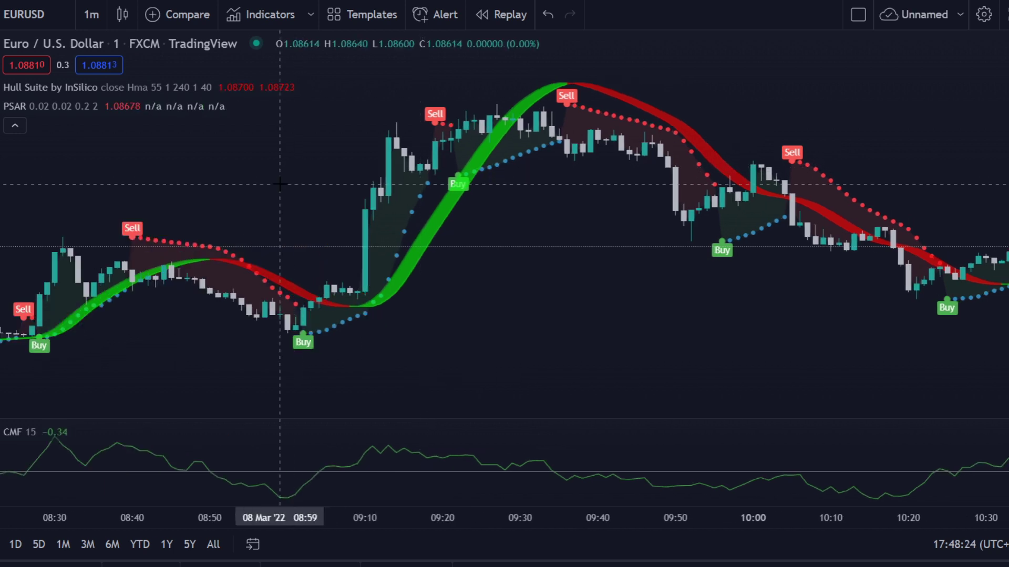
left_click(279, 19)
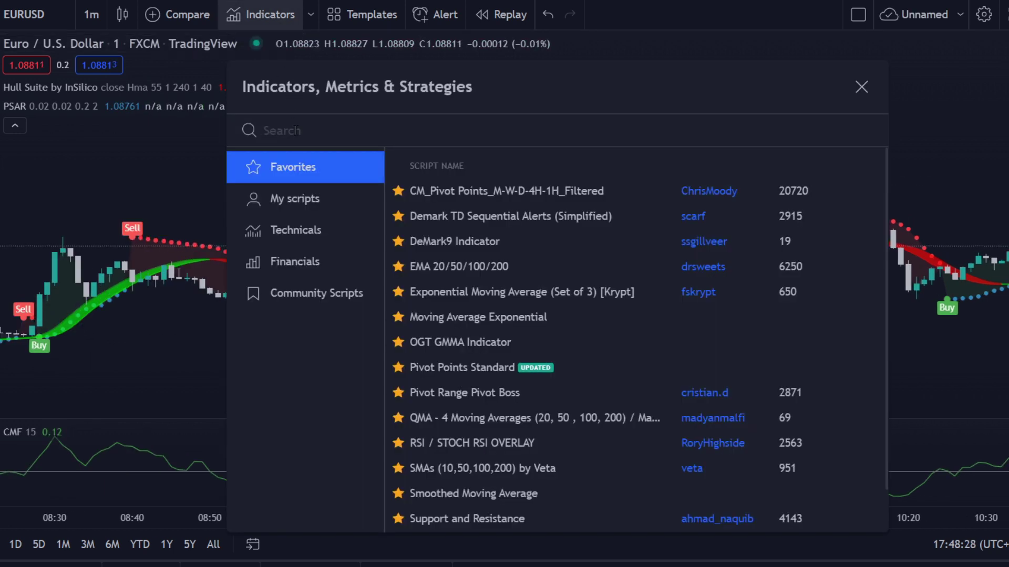
type("hull")
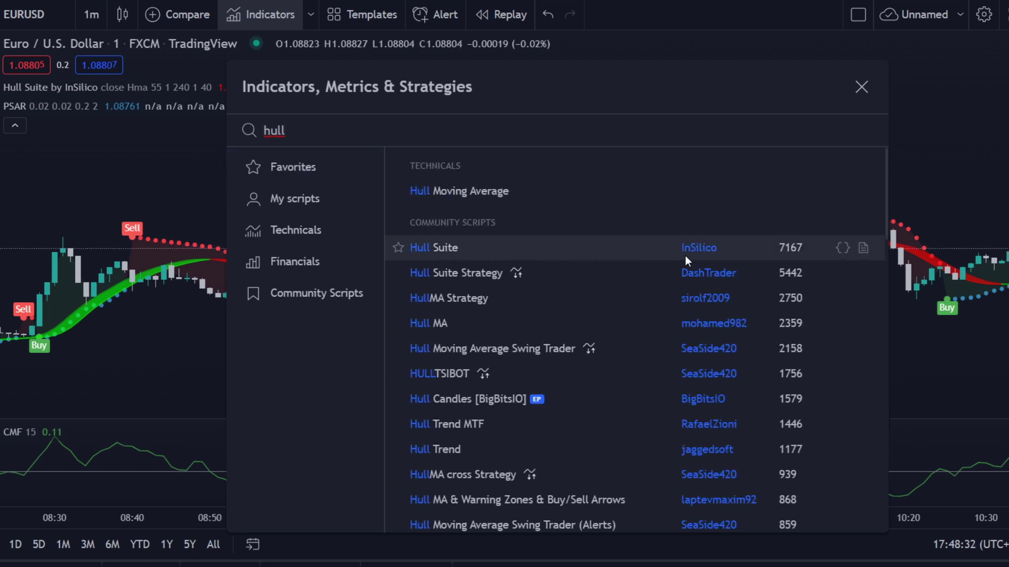
Step: Search the indicators for 'cmf' and 'parabolic sar', then close the search
double_click(306, 133)
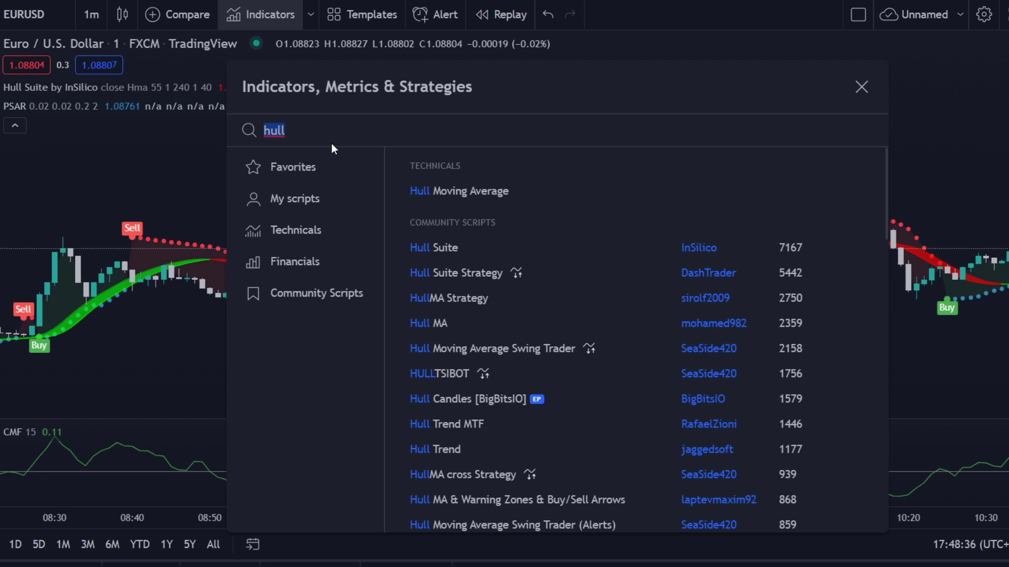
type("cmf")
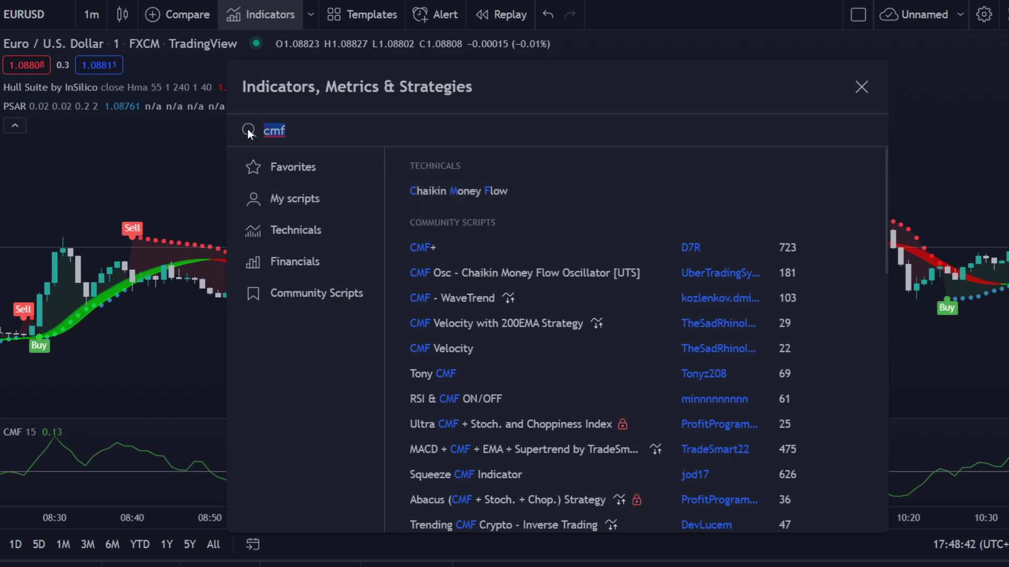
type("psar")
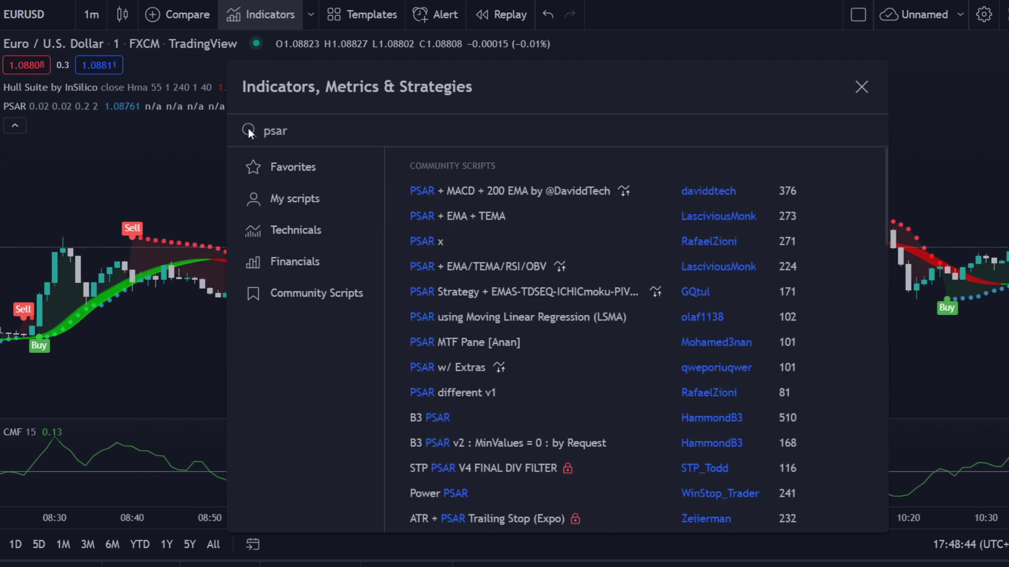
key("BackSpace")
key("BackSpace")
key("BackSpace")
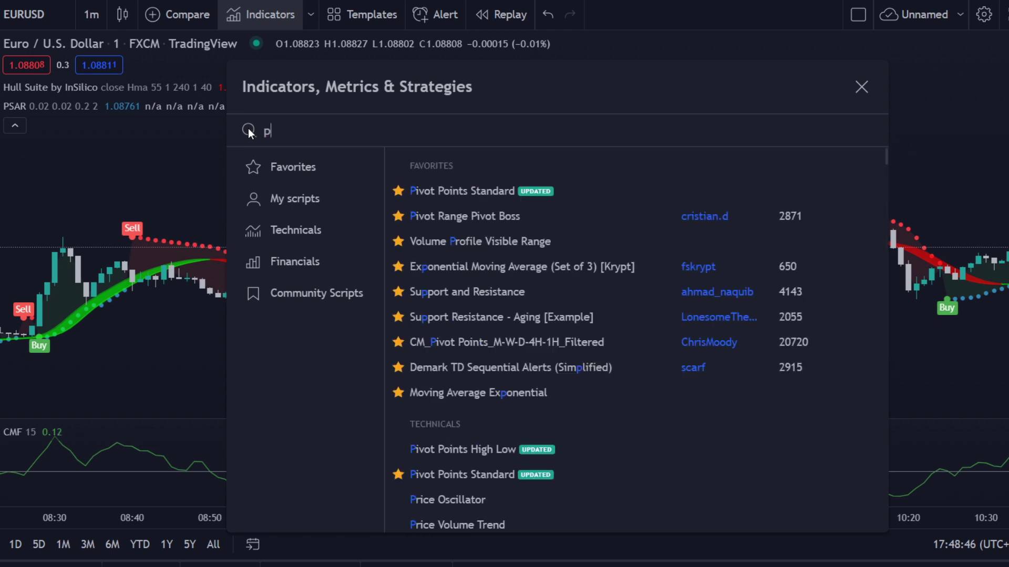
type("arabolic sar")
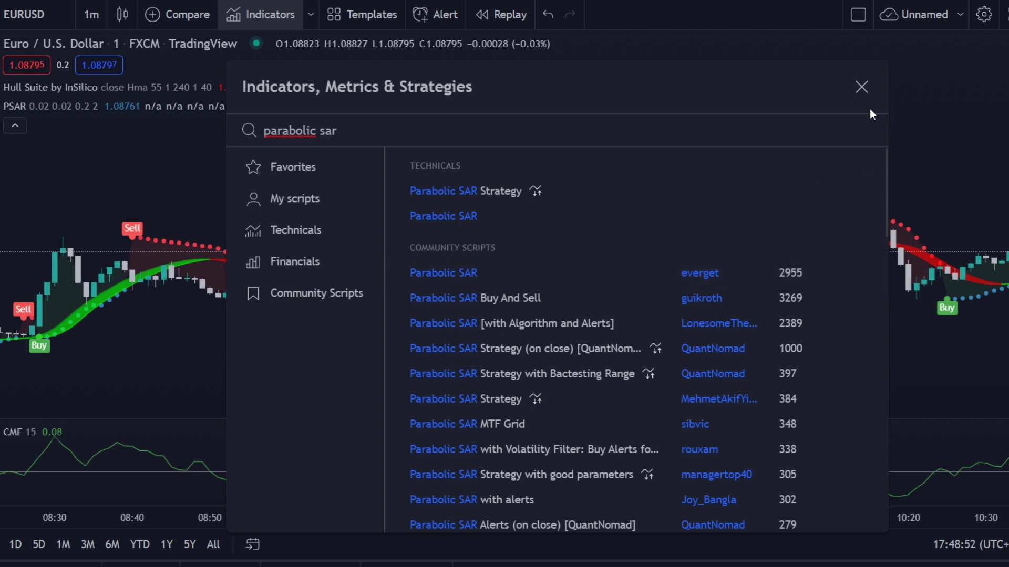
left_click(863, 87)
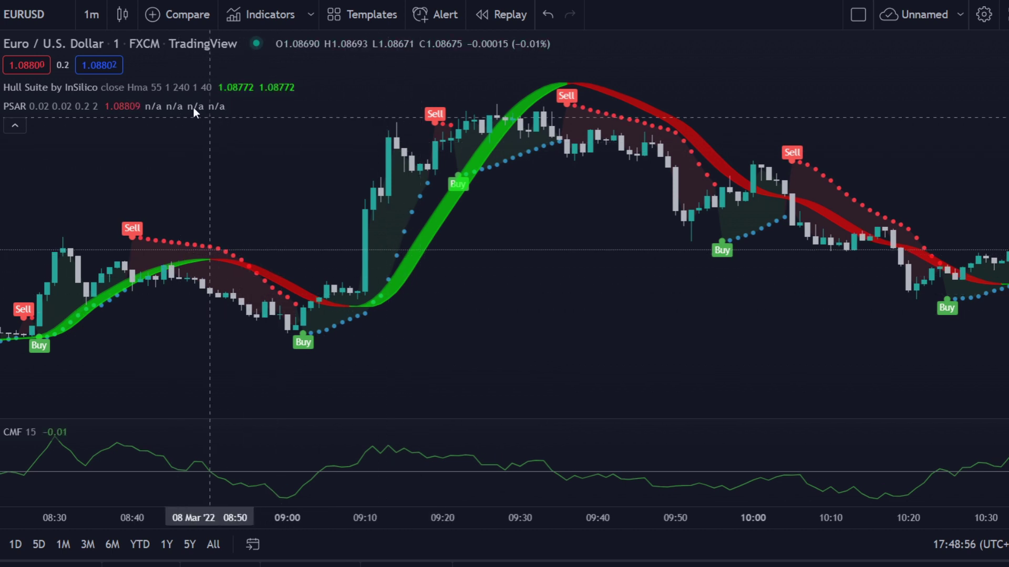
Step: Change the Hull Suite Length from 55 to 100 and apply it
mouse_move(191, 86)
left_click(248, 87)
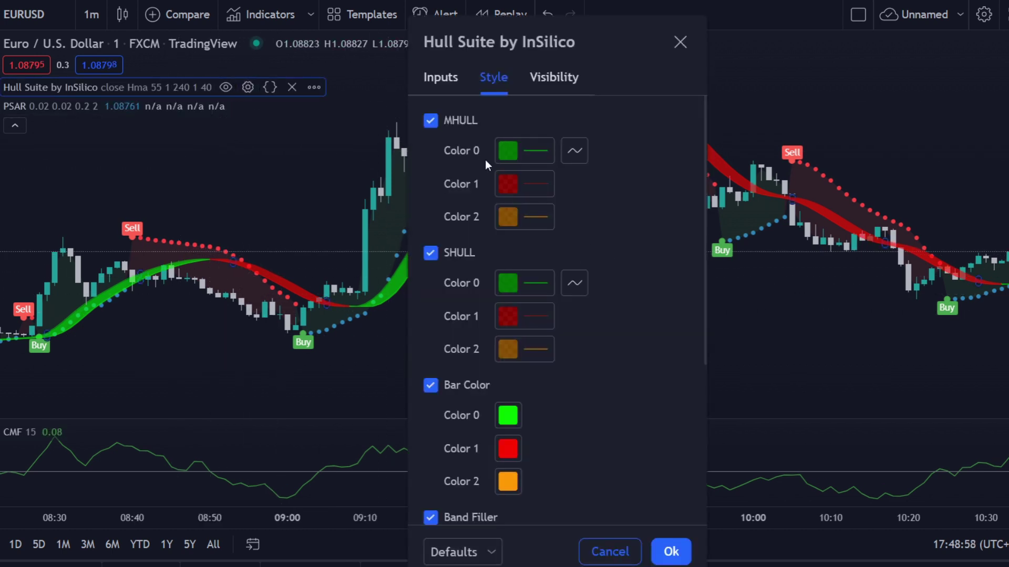
left_click(453, 82)
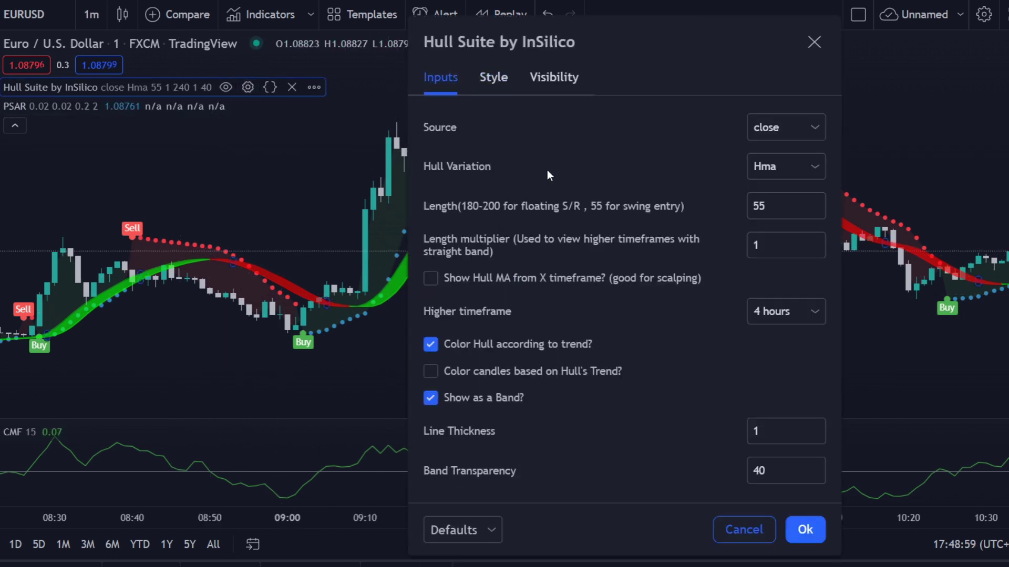
double_click(765, 210)
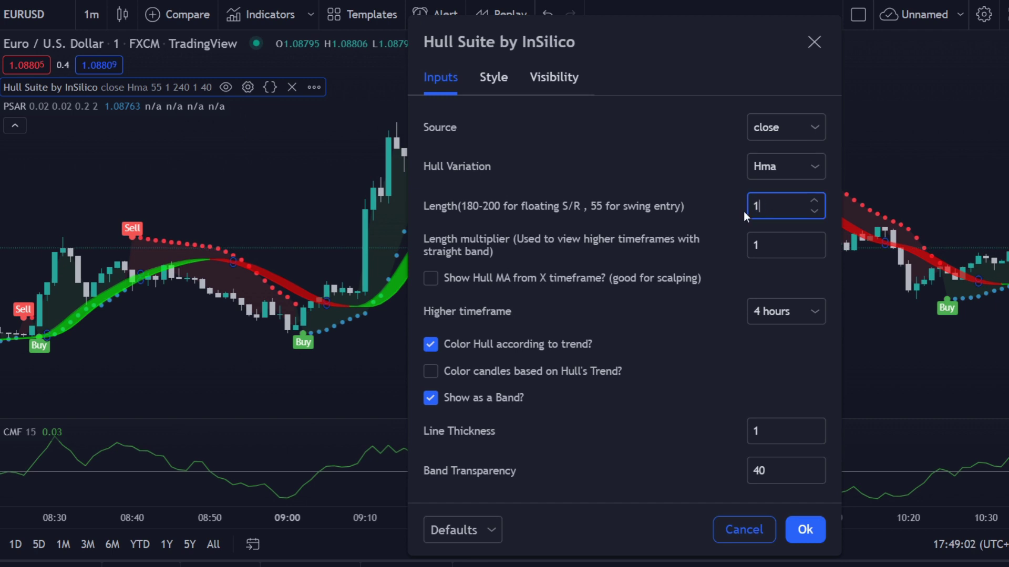
type("100")
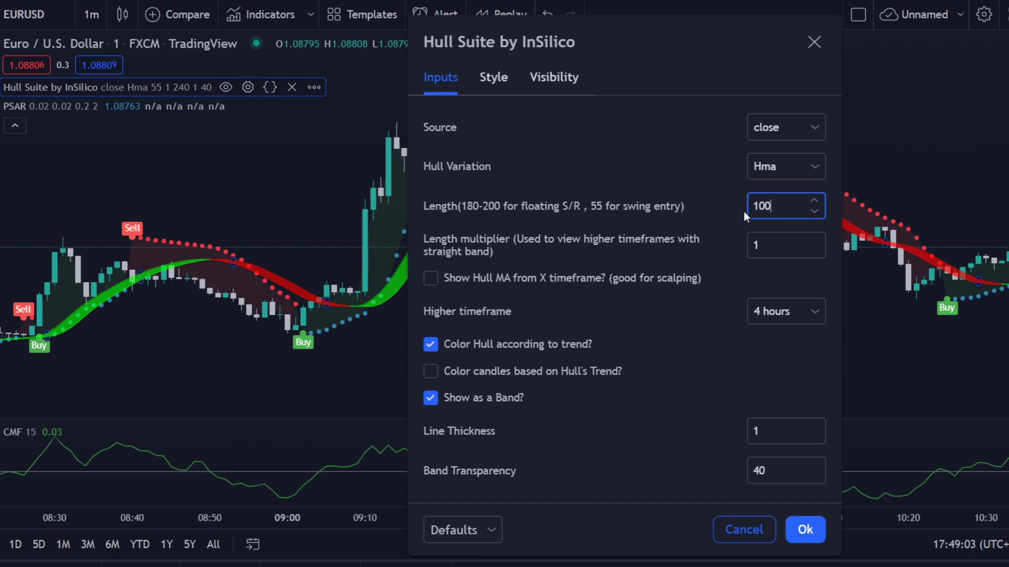
left_click(504, 77)
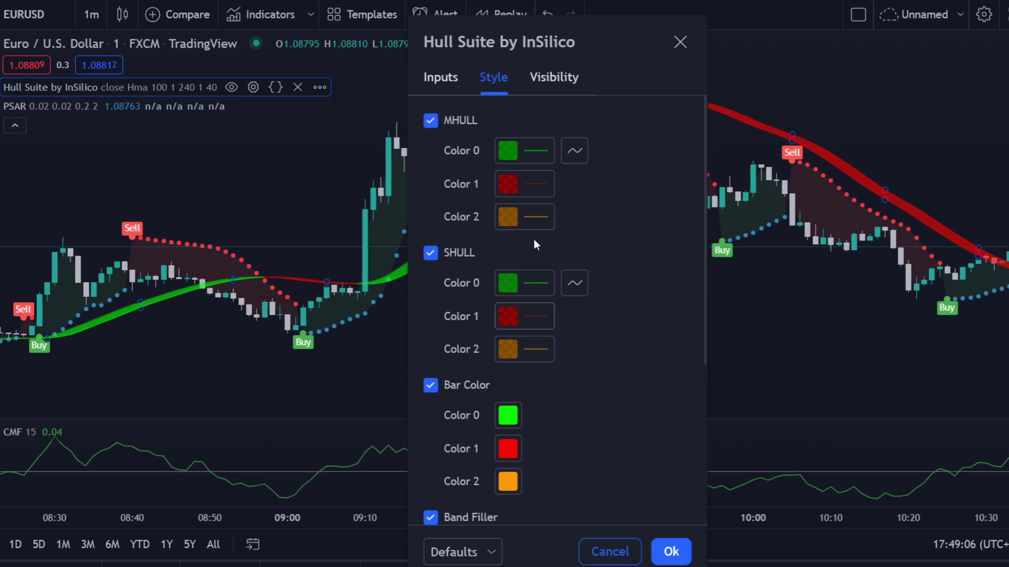
left_click(682, 558)
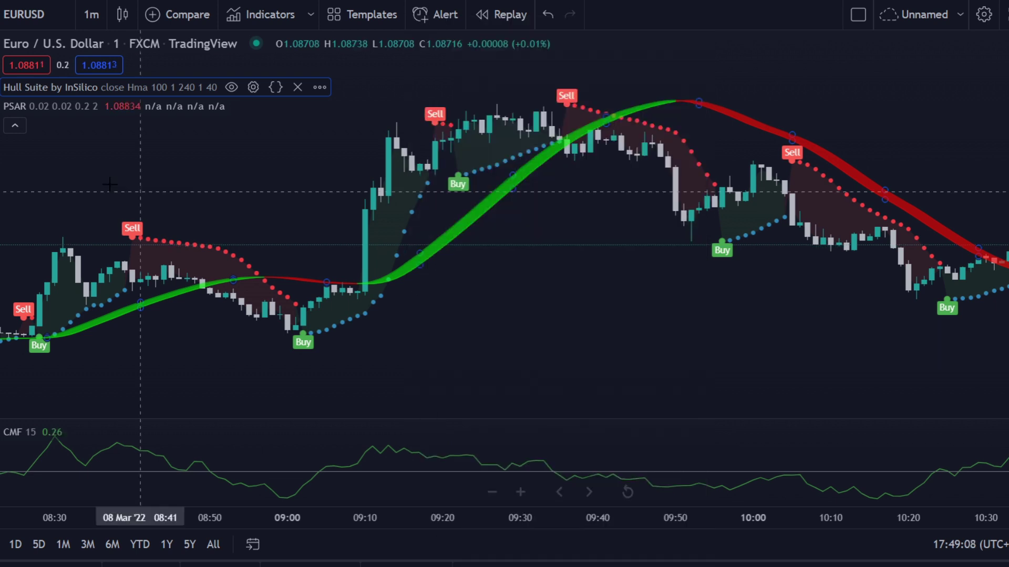
left_click(132, 108)
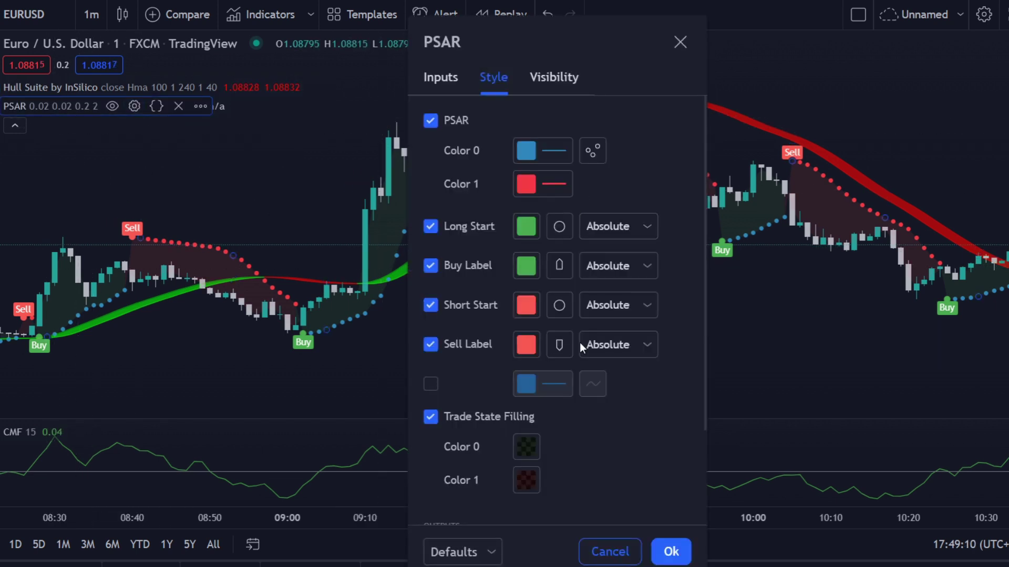
left_click(441, 78)
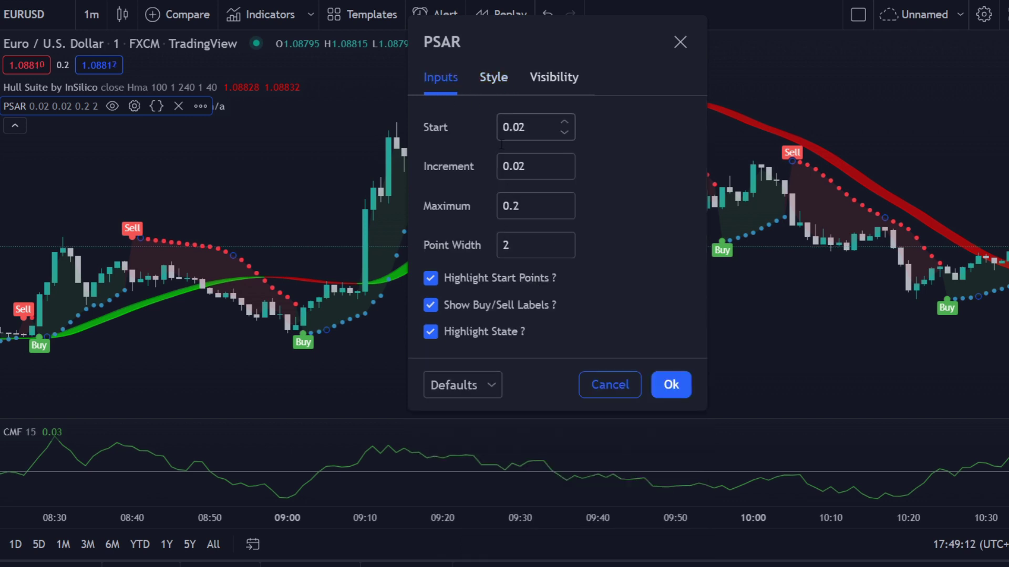
left_click(493, 77)
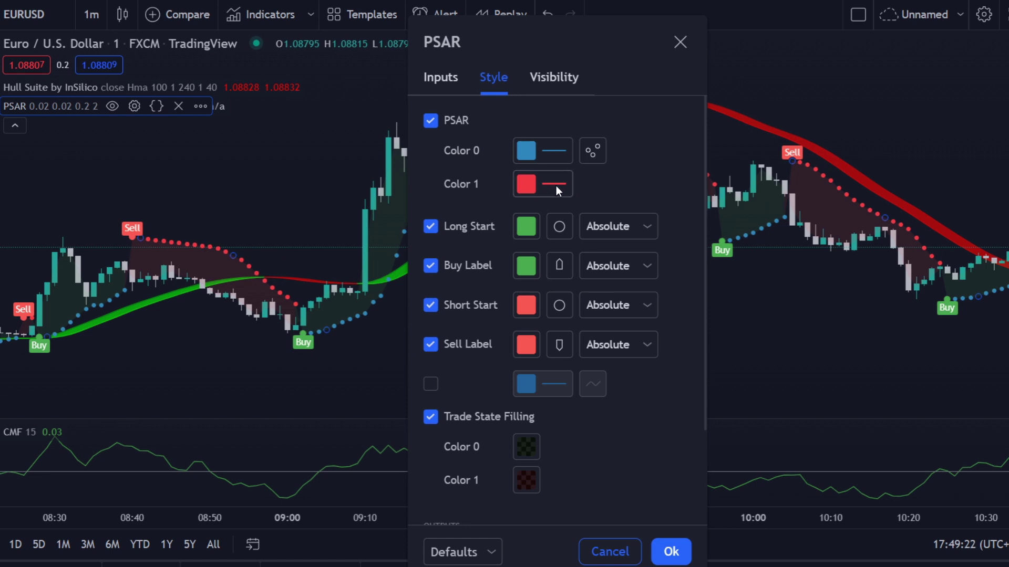
left_click(680, 42)
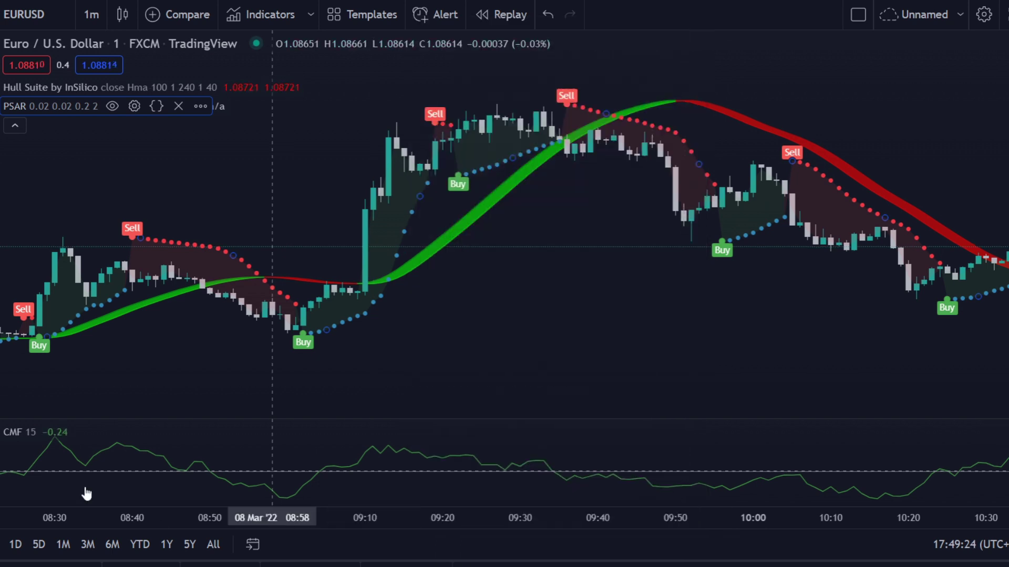
Step: In the CMF settings, make the Zero line light grey
left_click(72, 431)
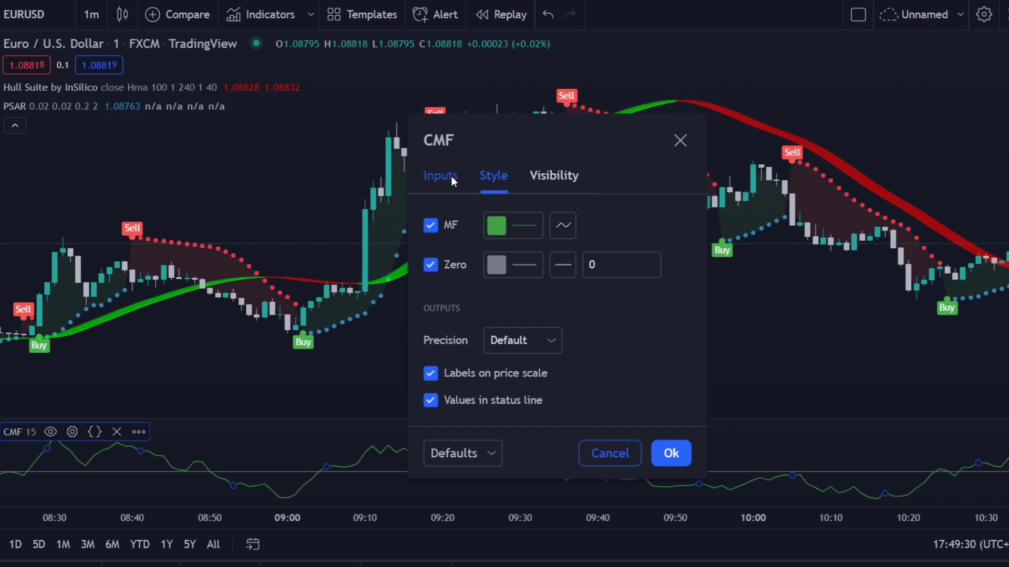
left_click(567, 268)
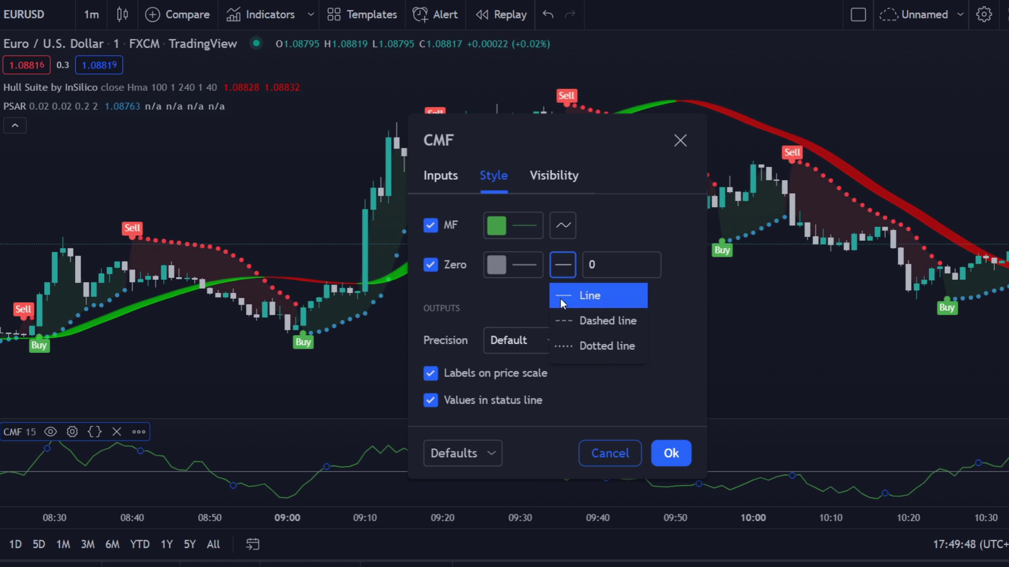
left_click(531, 301)
left_click(516, 278)
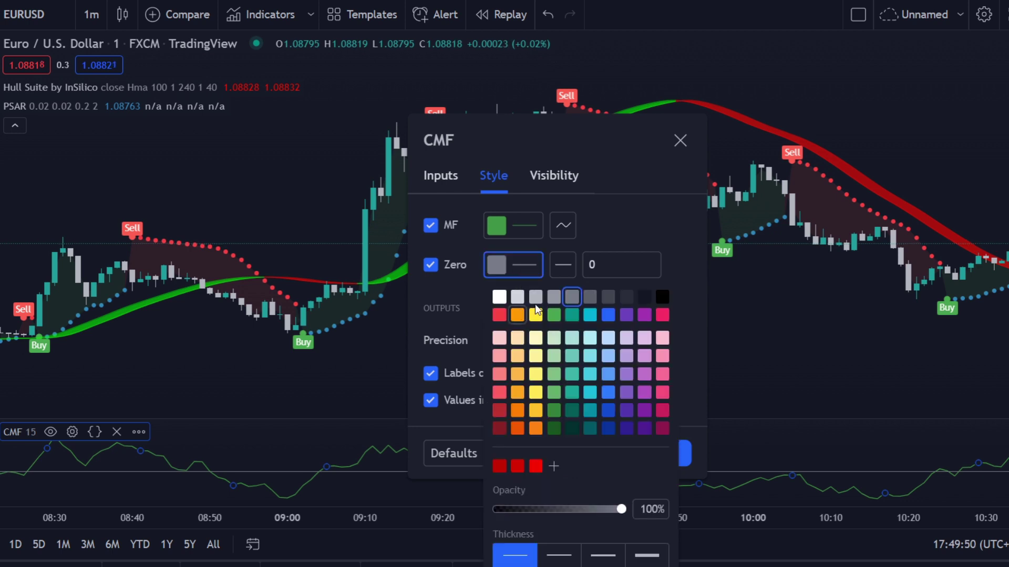
left_click(518, 298)
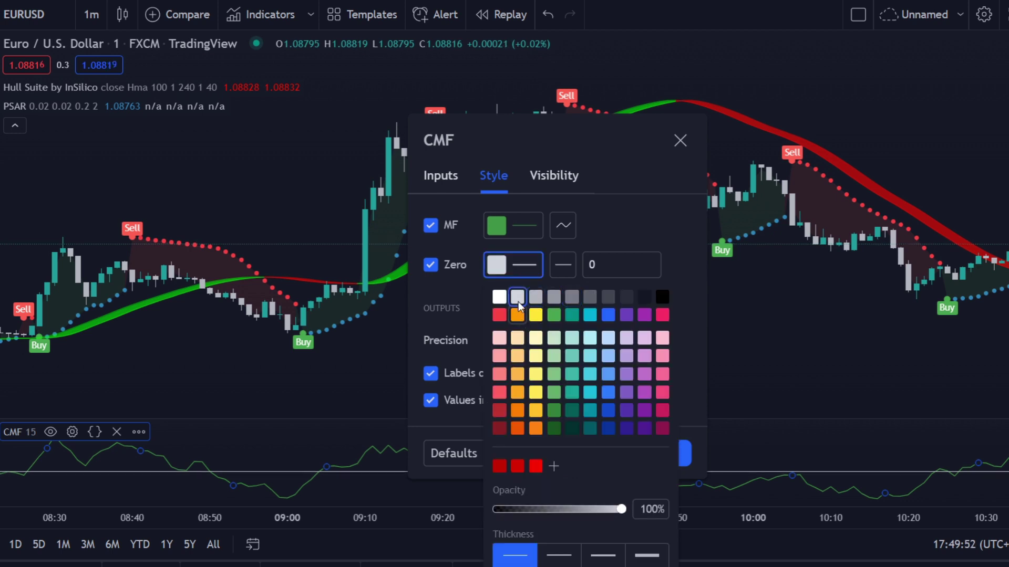
left_click(472, 187)
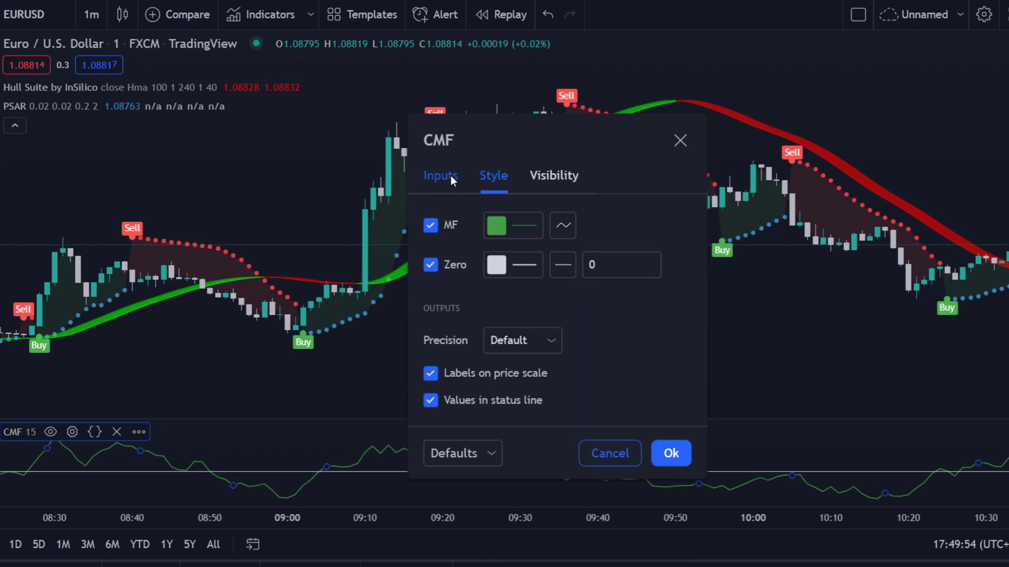
Step: Keep the CMF MF line green and confirm the CMF length of 15
left_click(512, 226)
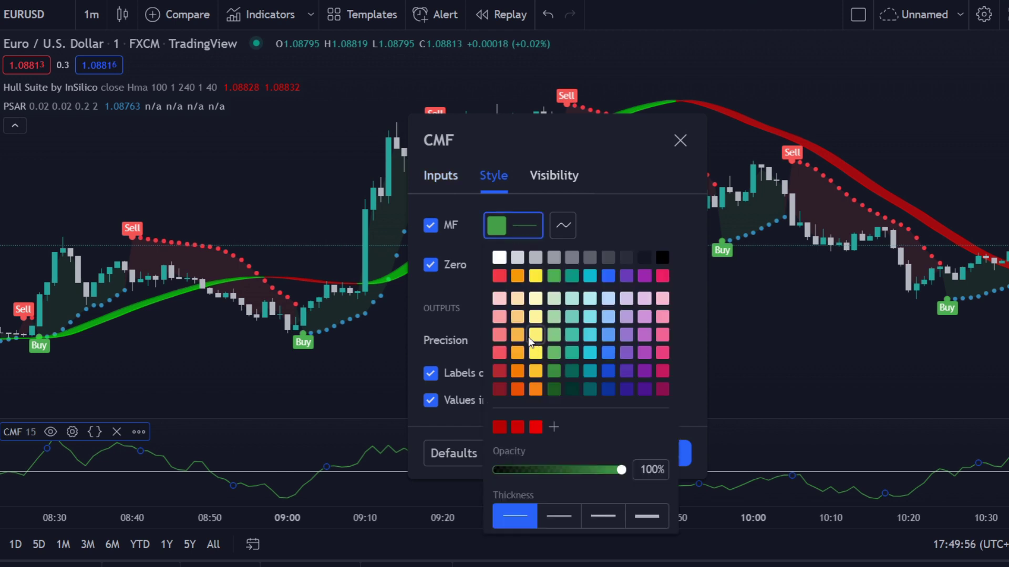
left_click(499, 275)
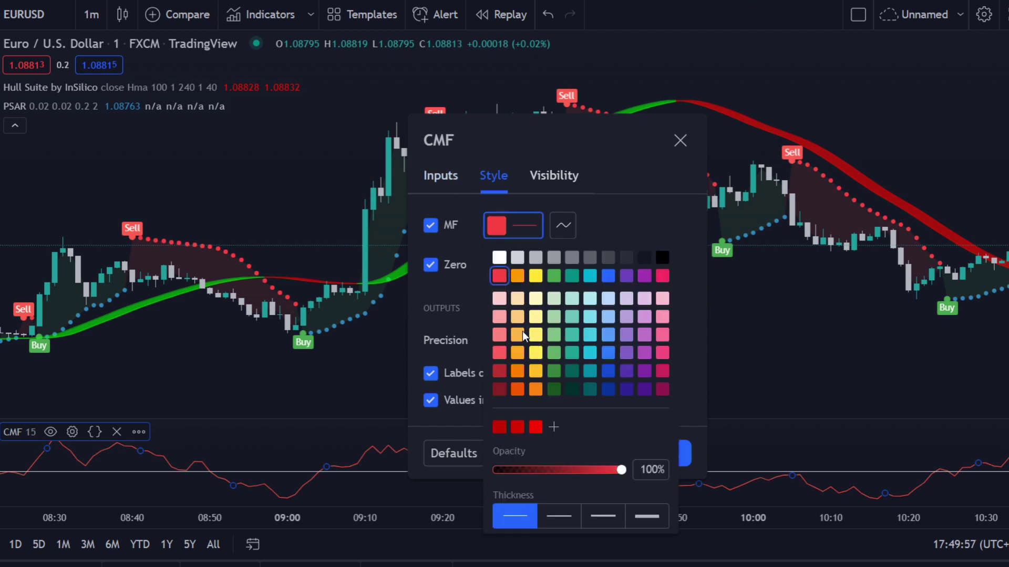
left_click(536, 277)
left_click(554, 275)
left_click(472, 187)
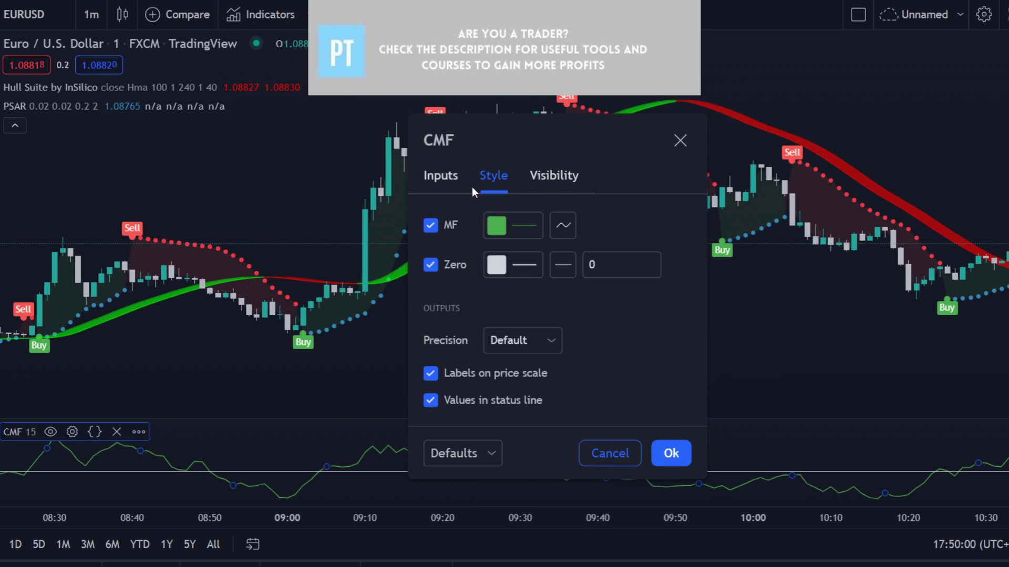
left_click(456, 181)
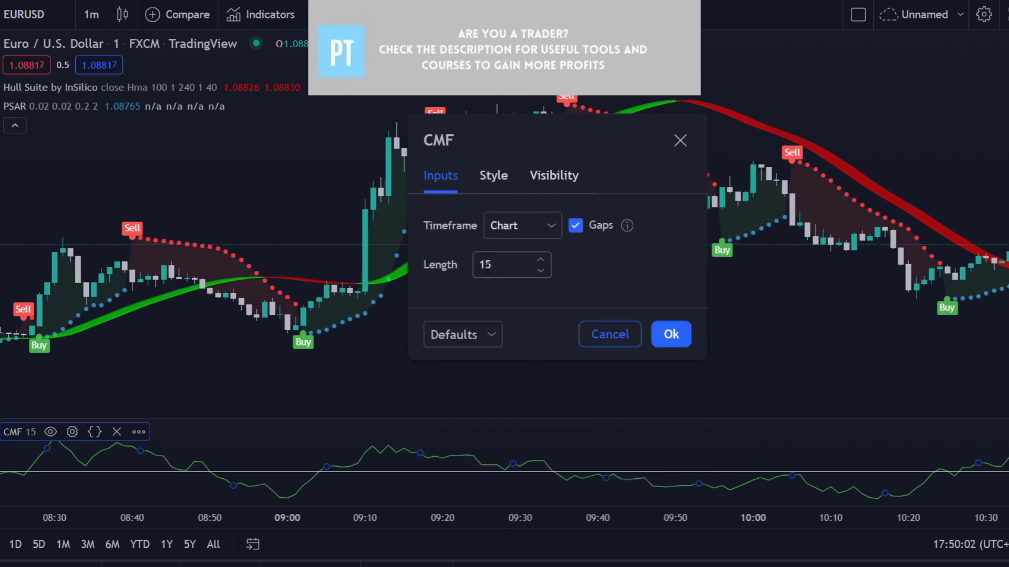
left_click(671, 334)
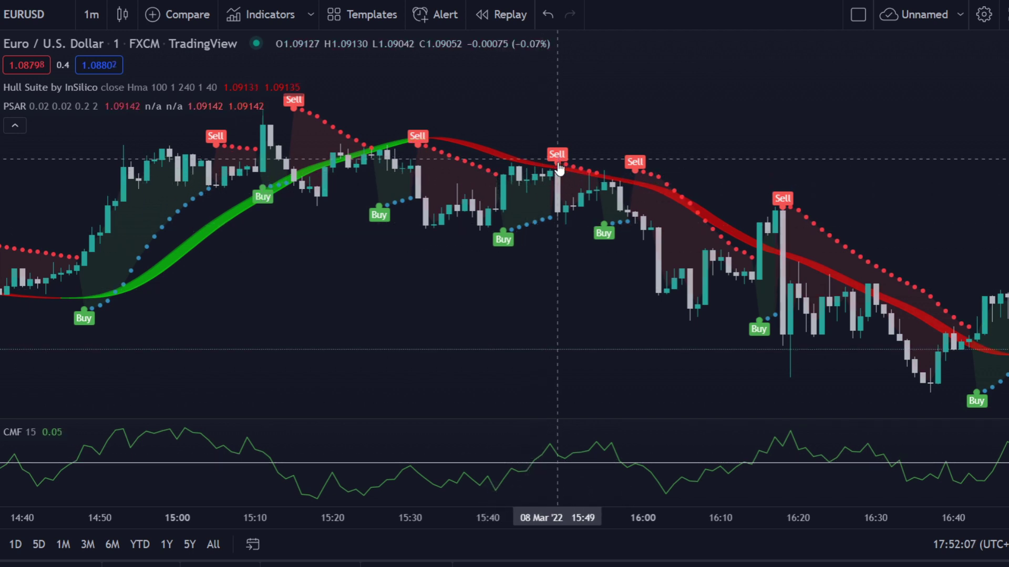
Step: Place a short position on the 15:49 Sell, stop above recent highs, target lowered (R/R ~1.48)
left_click(1, 221)
left_click(51, 252)
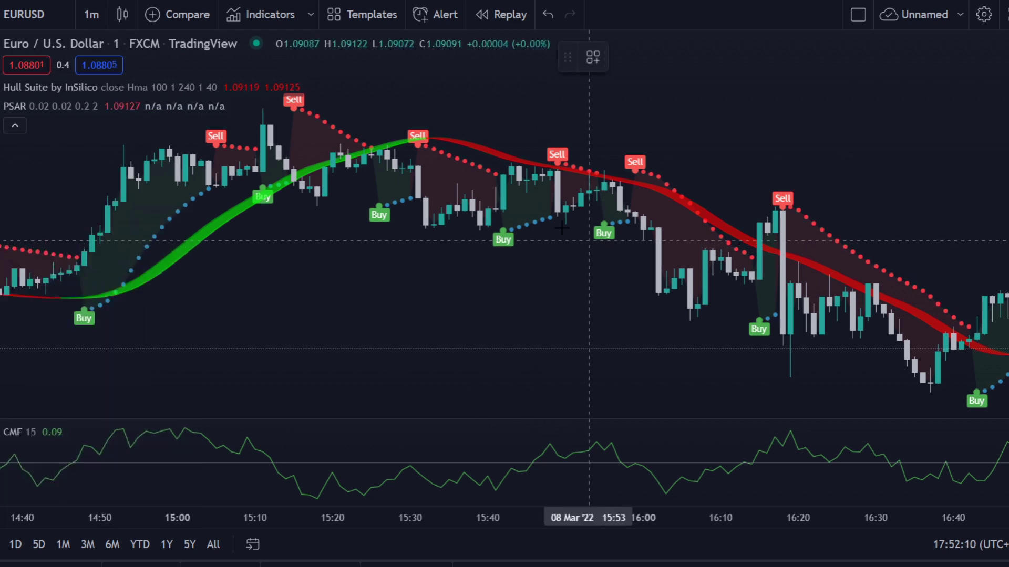
left_click(557, 212)
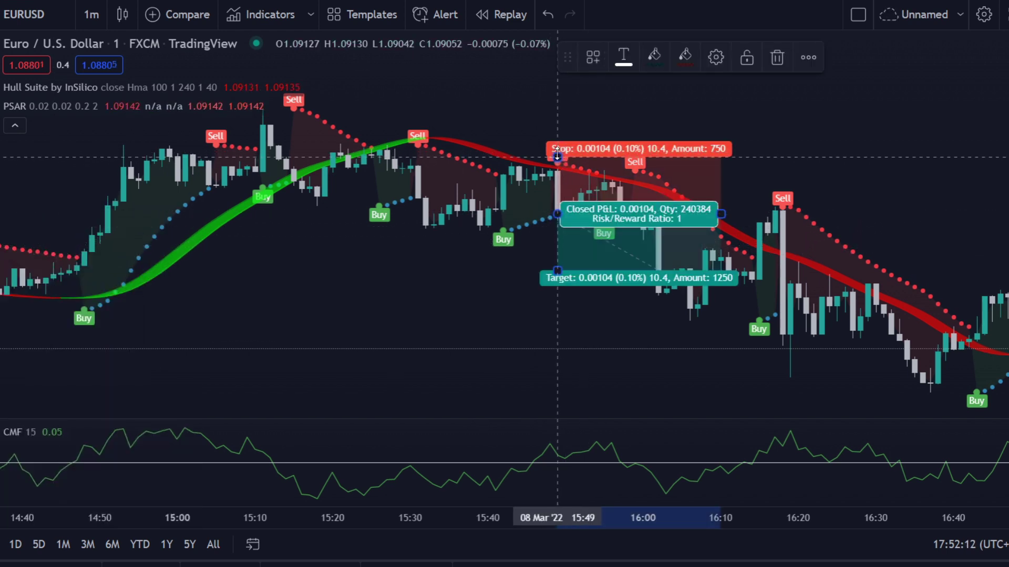
left_click_drag(557, 154, 534, 137)
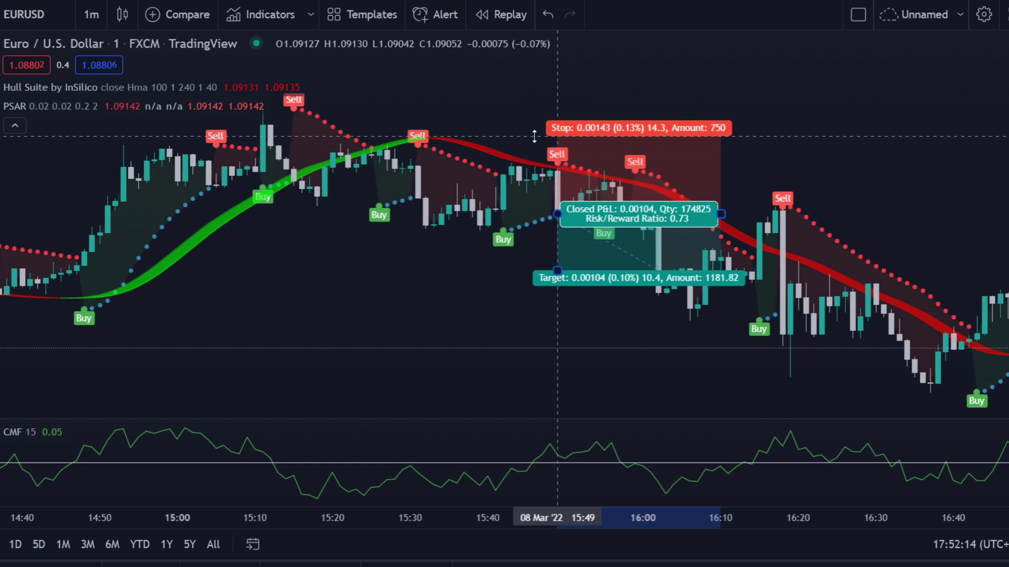
left_click_drag(558, 271, 559, 328)
left_click(519, 290)
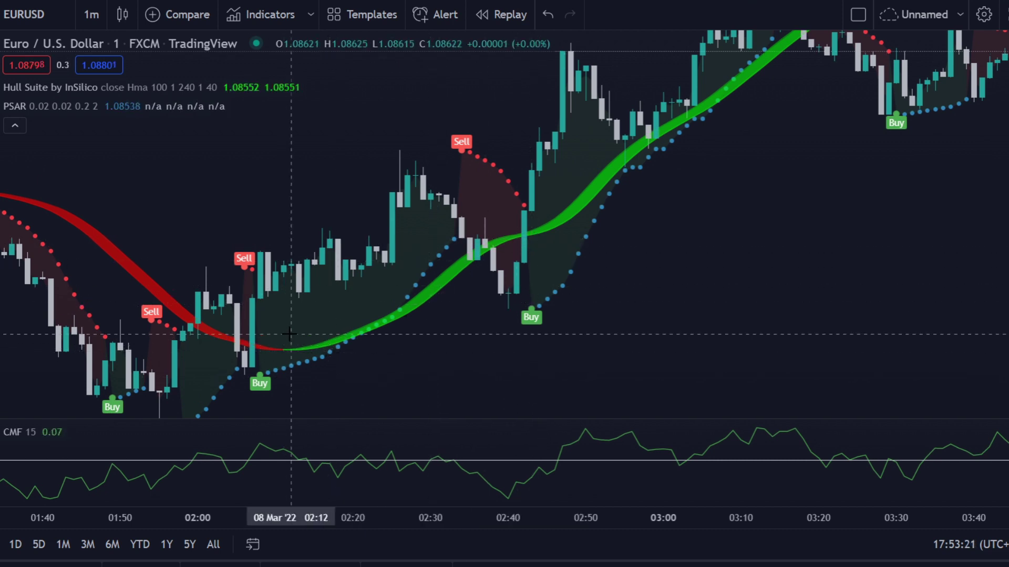
Step: Pan to the 02:42 Buy signal around 02:00–03:50 and pick Long Position
left_click_drag(696, 232, 622, 231)
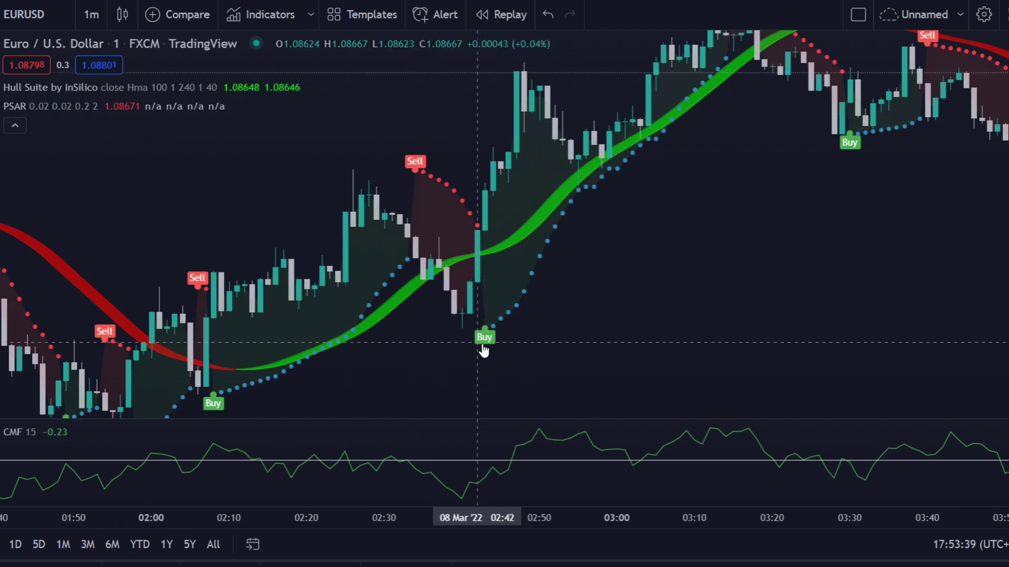
left_click_drag(457, 341, 473, 383)
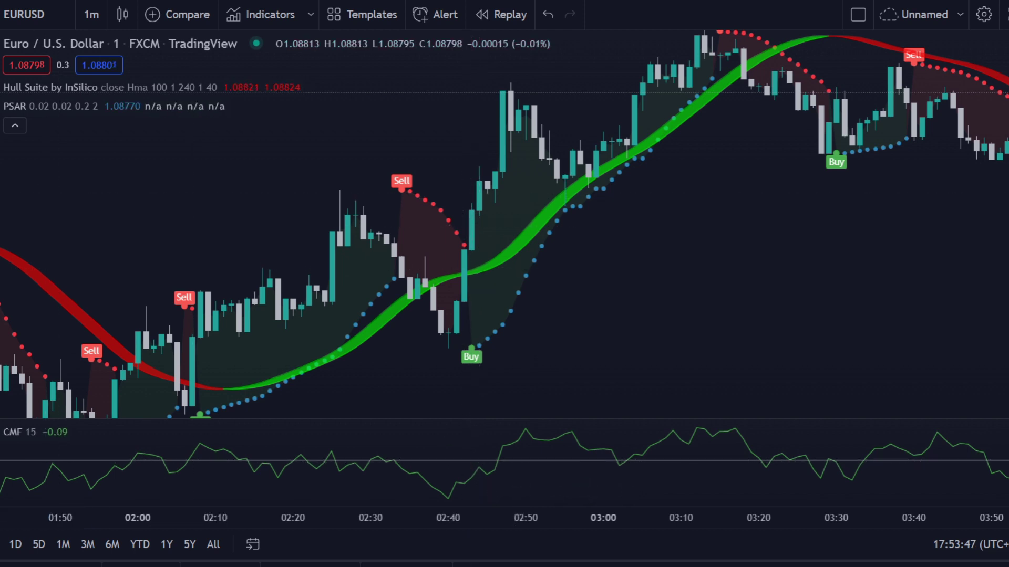
left_click(6, 225)
left_click(47, 222)
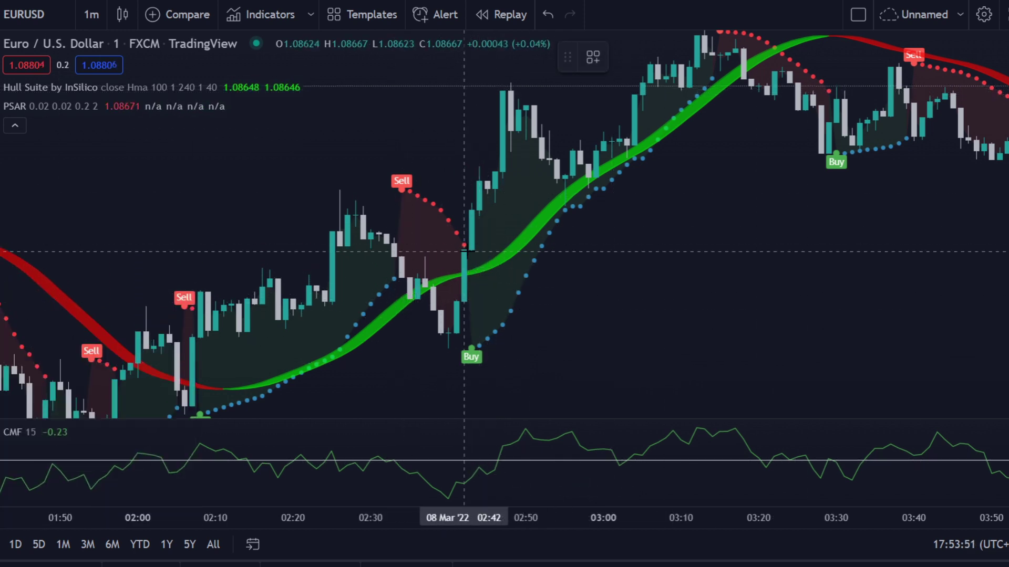
Step: Place a long on the 02:43 Buy, stop 0.00119, target 0.00147, extended to 03:28
left_click(472, 205)
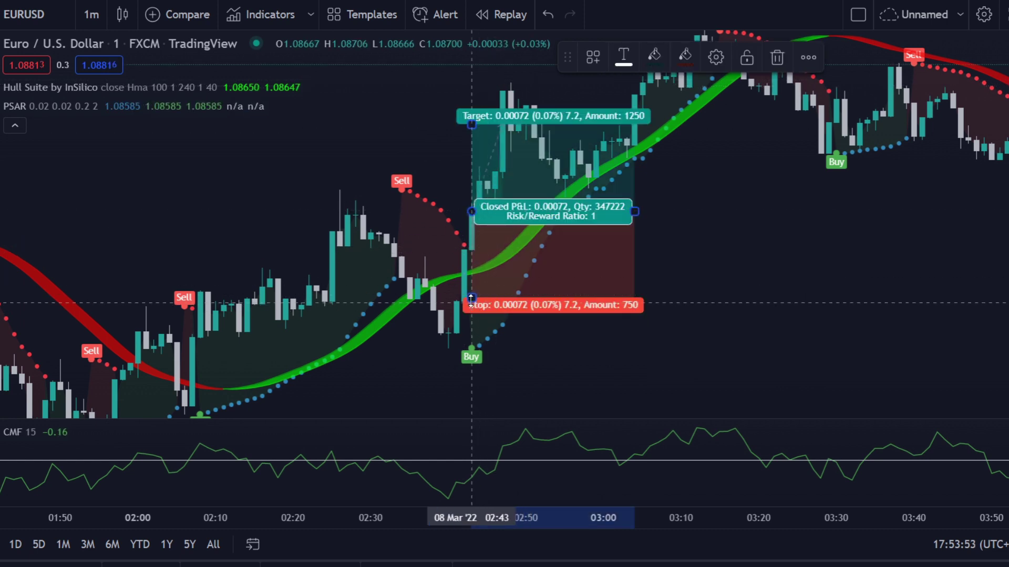
left_click_drag(472, 305, 461, 353)
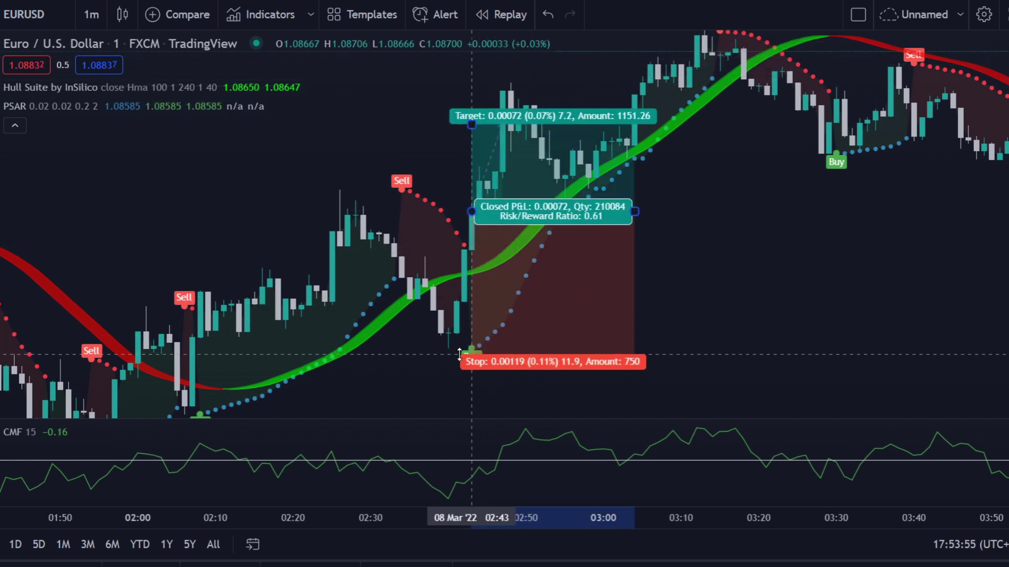
left_click_drag(425, 146, 393, 243)
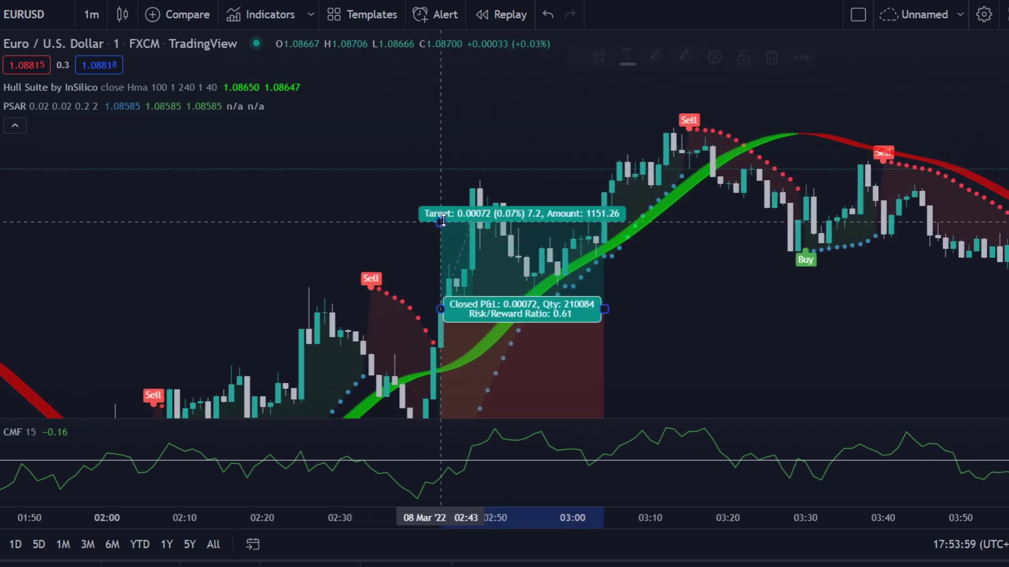
left_click_drag(443, 221, 448, 132)
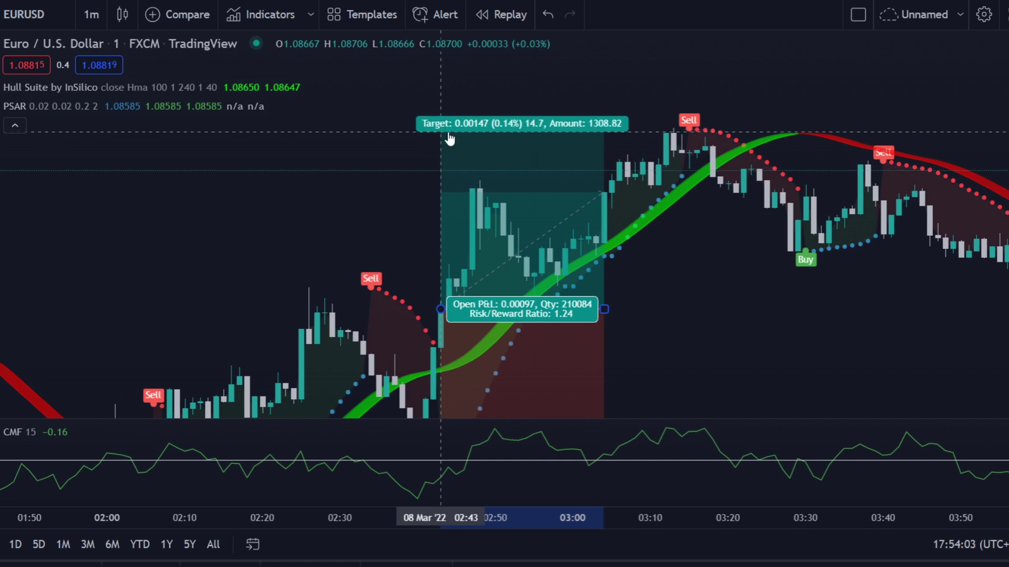
left_click_drag(604, 309, 785, 311)
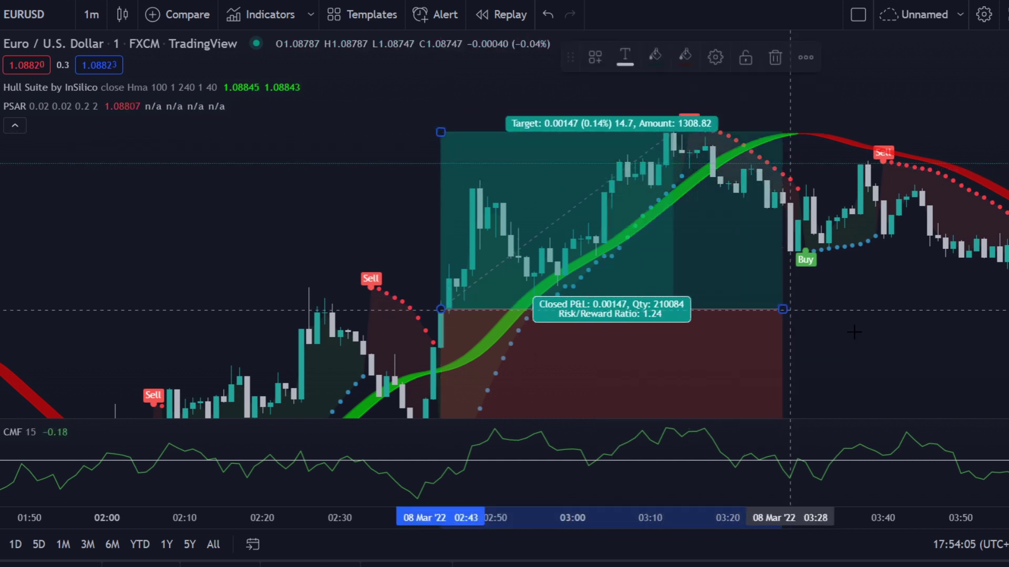
Step: Pan around and reselect the long position to review its 1.24 risk/reward
left_click(806, 334)
left_click_drag(876, 334, 500, 222)
left_click(459, 184)
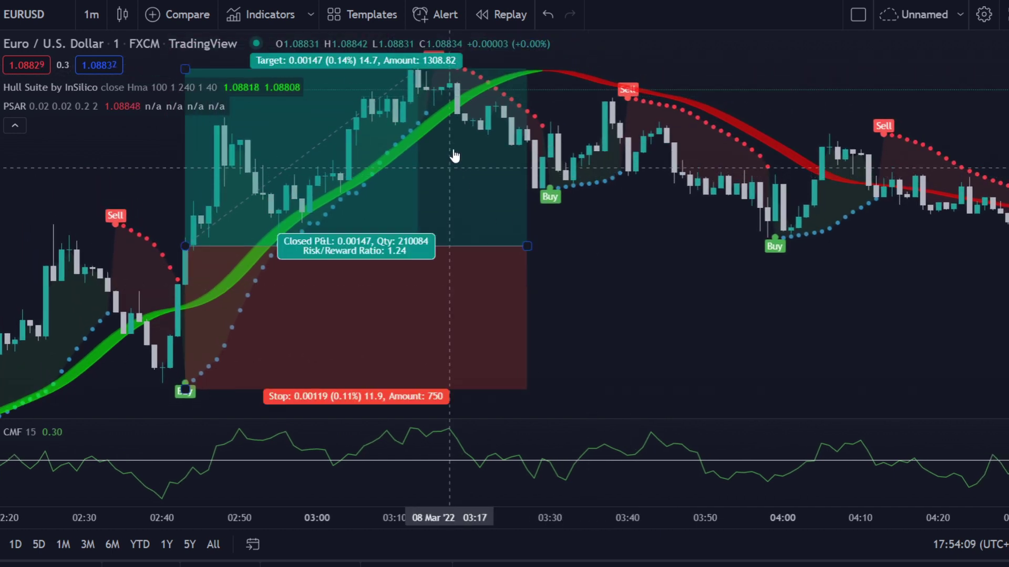
left_click_drag(454, 156, 469, 139)
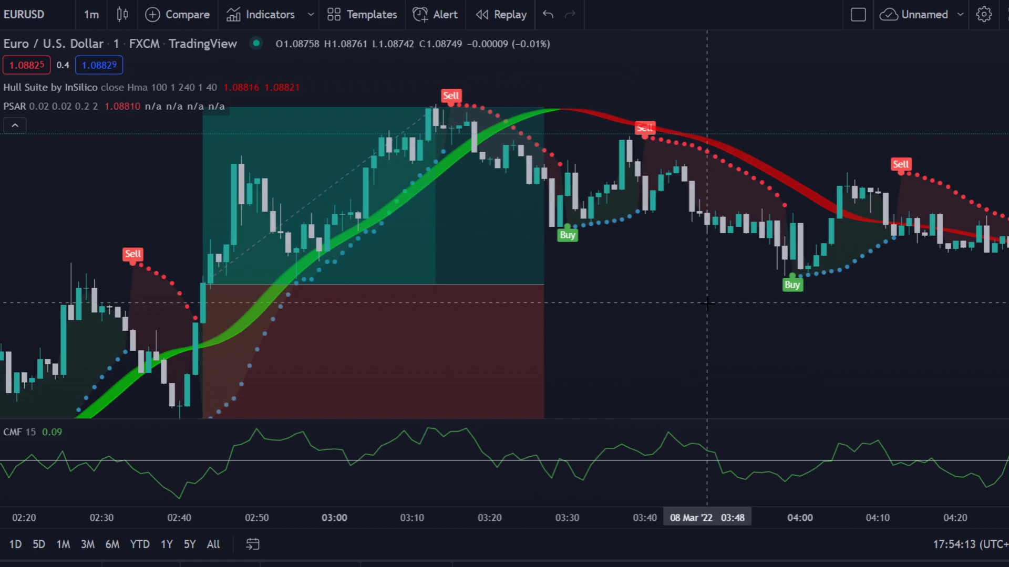
left_click_drag(708, 291, 227, 207)
Step: Pan the chart past later signals and back to the 00:00–01:40 stretch of 8 March
scroll(670, 309, "down", 5)
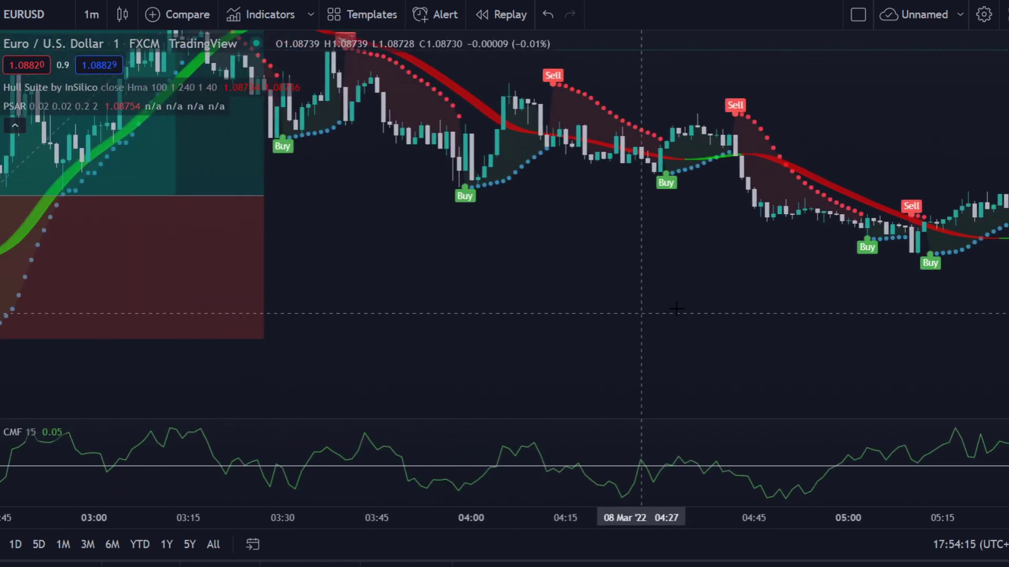
left_click_drag(590, 353, 258, 371)
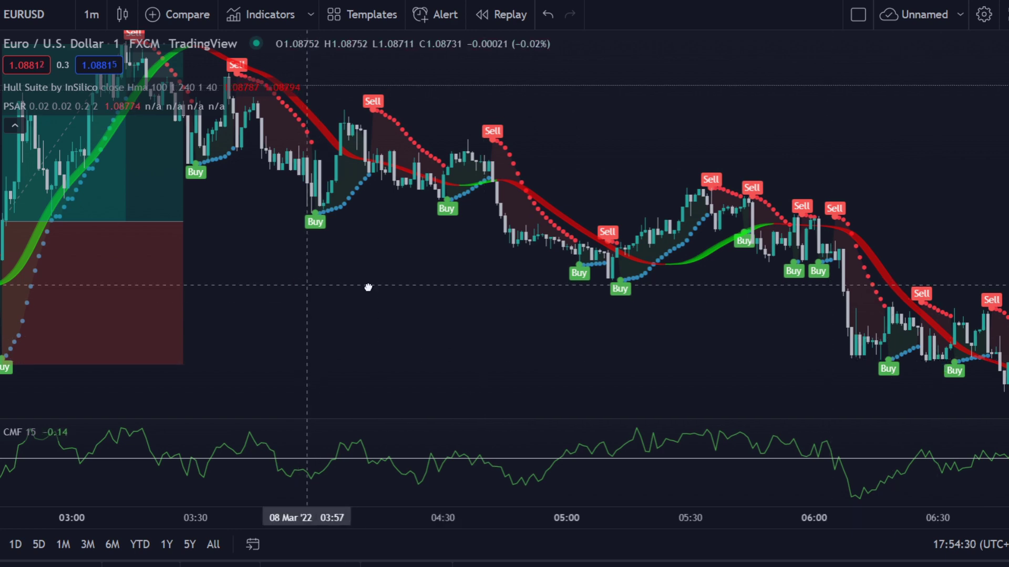
left_click_drag(367, 286, 846, 295)
scroll(603, 327, "up", 4)
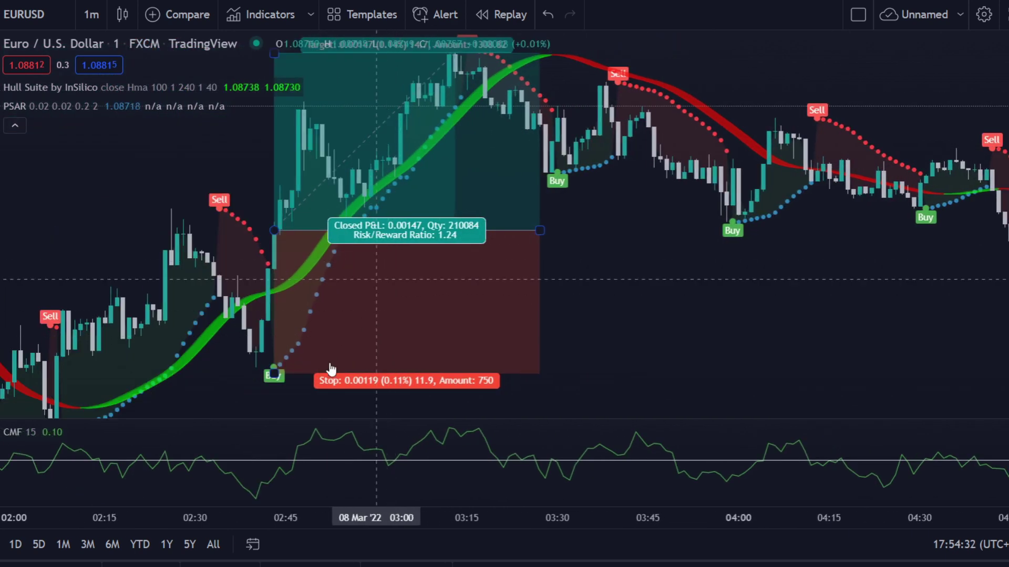
left_click_drag(592, 288, 905, 286)
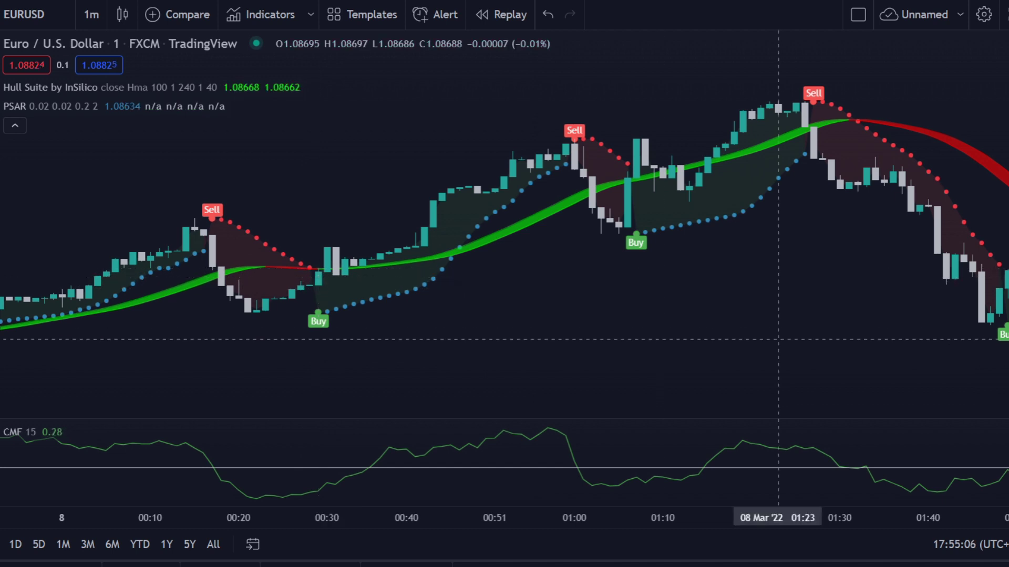
Step: Stretch the price pane vertically and pan to the 00:29 Buy signal after midnight
left_click_drag(1003, 226, 1003, 158)
left_click_drag(618, 356, 716, 210)
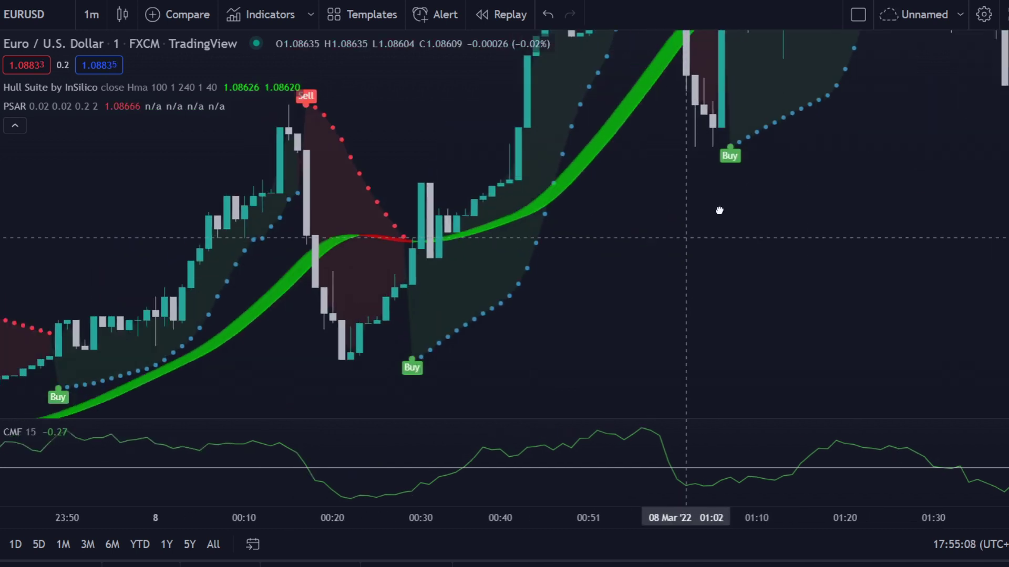
scroll(716, 209, "up", 2)
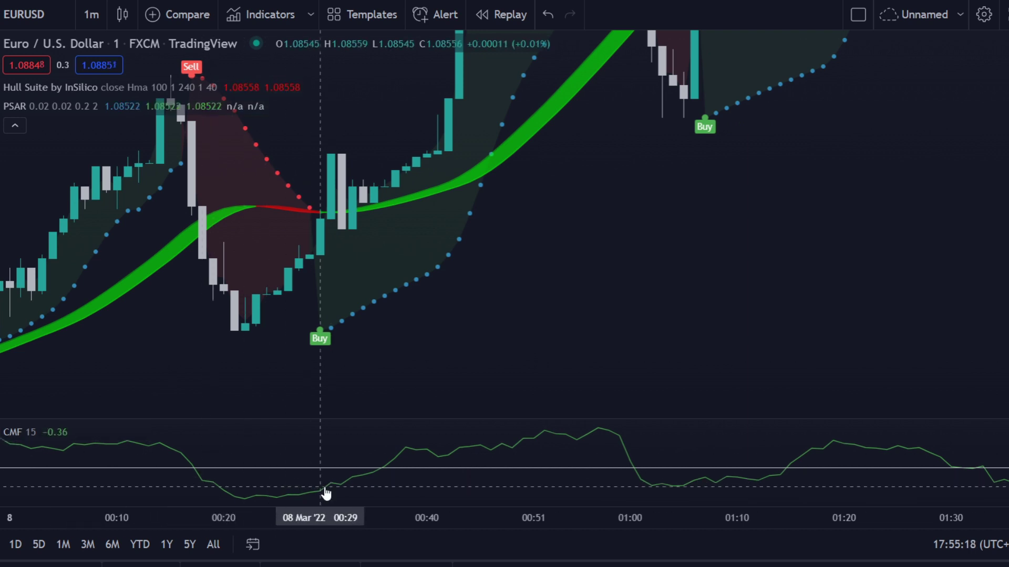
left_click_drag(419, 358, 405, 396)
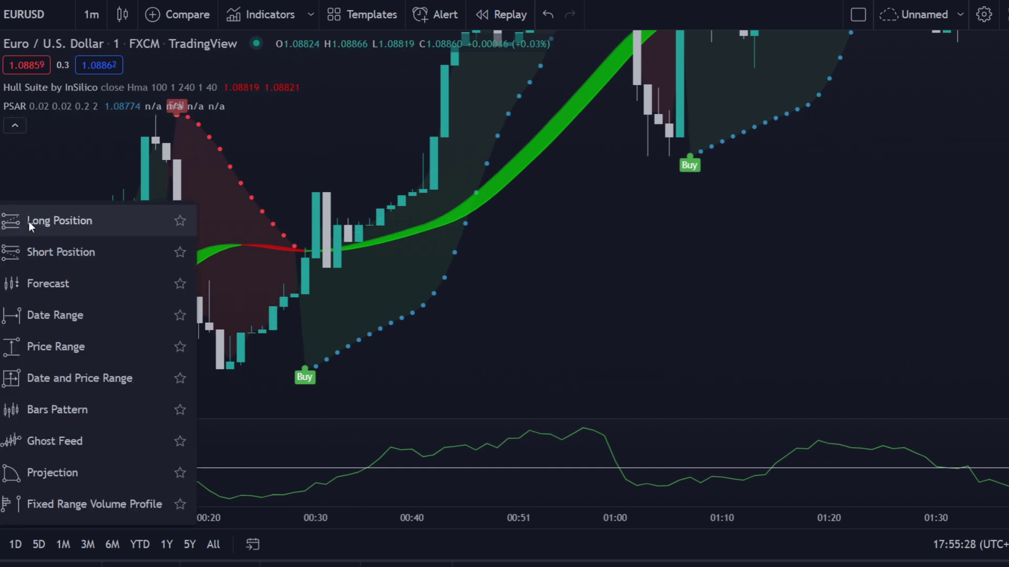
Step: Place a long on the 00:29 Buy with stop 0.00040 and target 0.00136 (R/R 3.4)
left_click(305, 254)
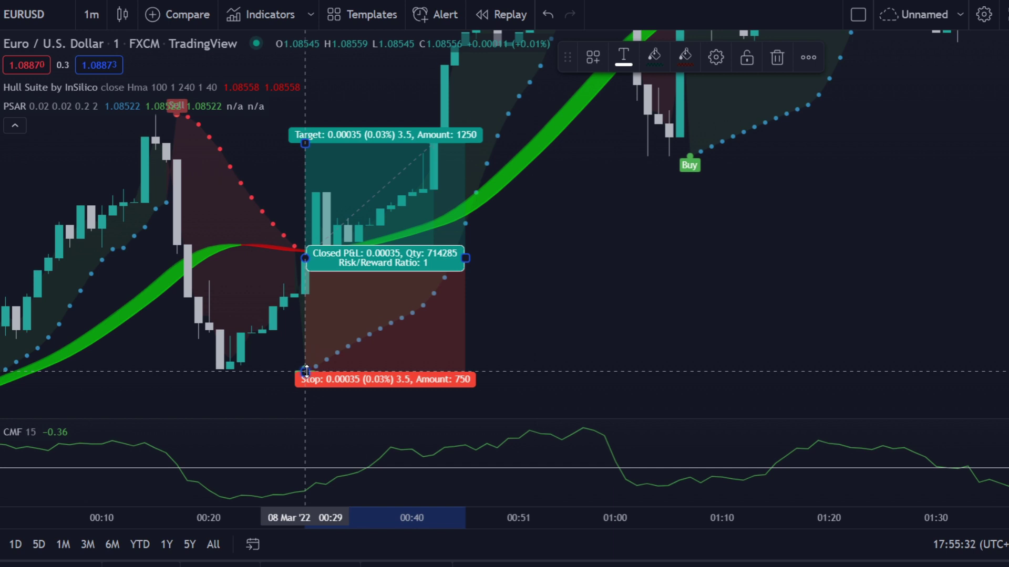
left_click_drag(305, 371, 301, 388)
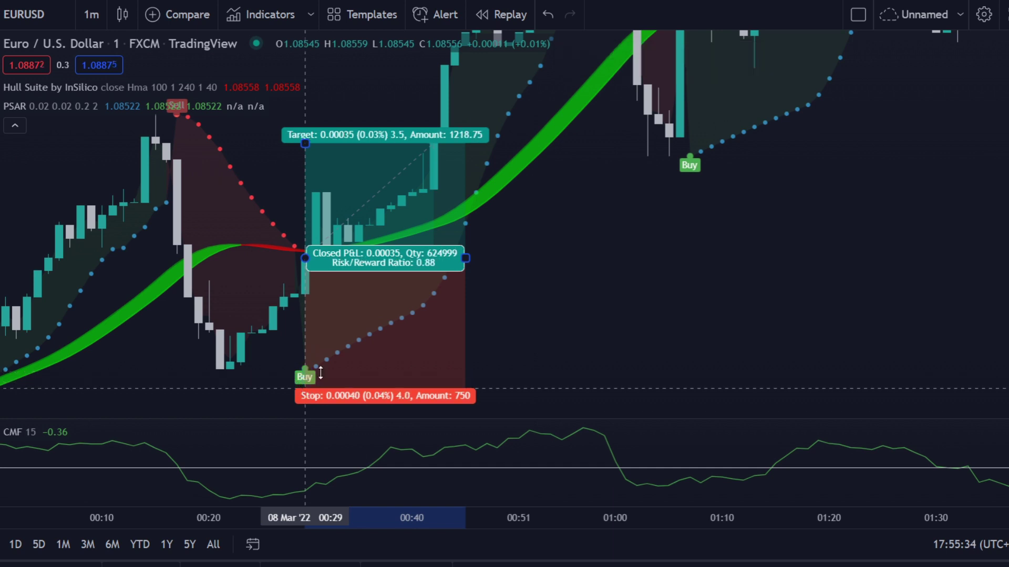
left_click_drag(578, 331, 573, 397)
left_click_drag(364, 206, 364, 56)
scroll(364, 210, "down", 2)
left_click_drag(364, 210, 364, 252)
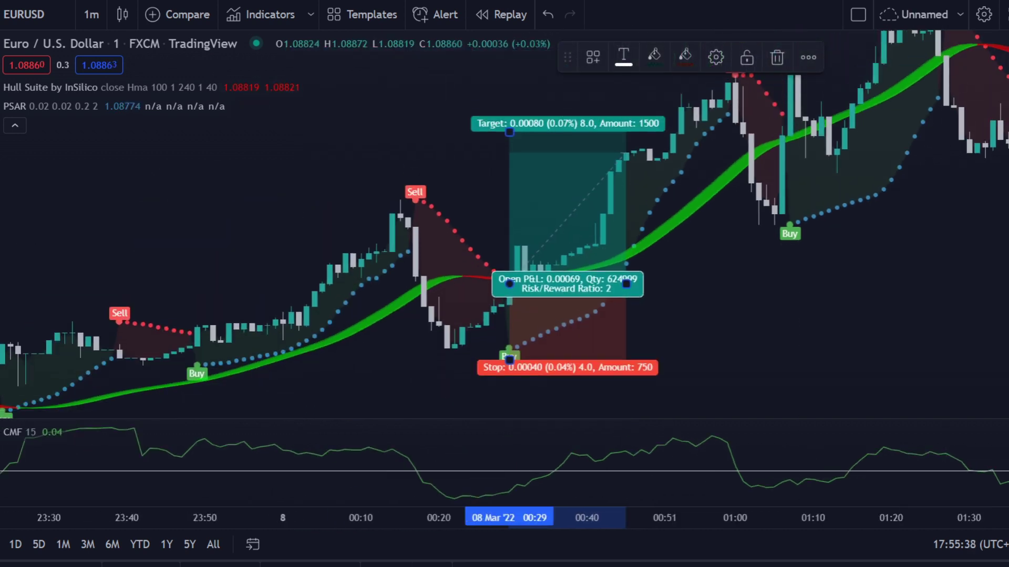
left_click_drag(699, 236, 675, 279)
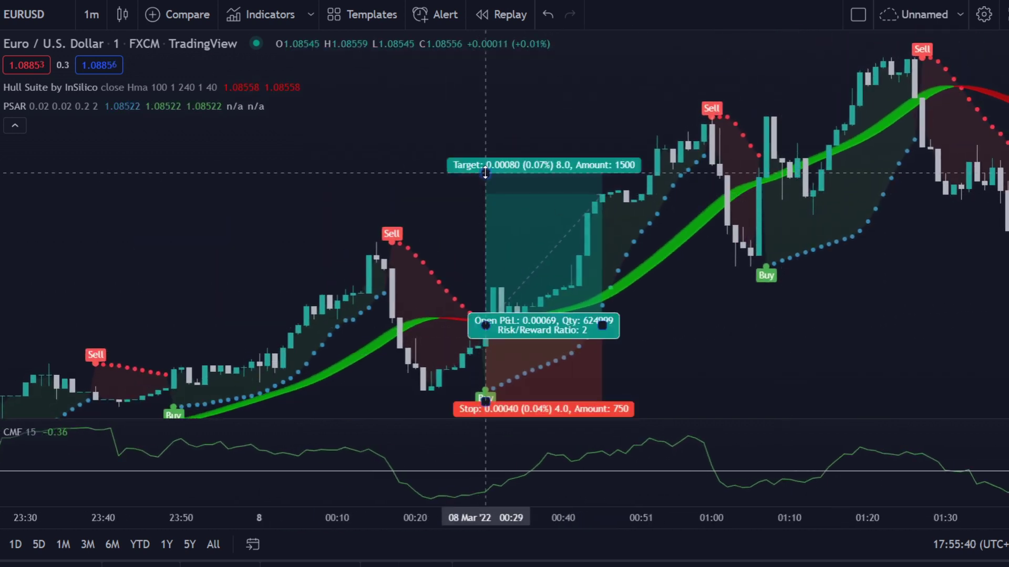
left_click_drag(485, 174, 523, 67)
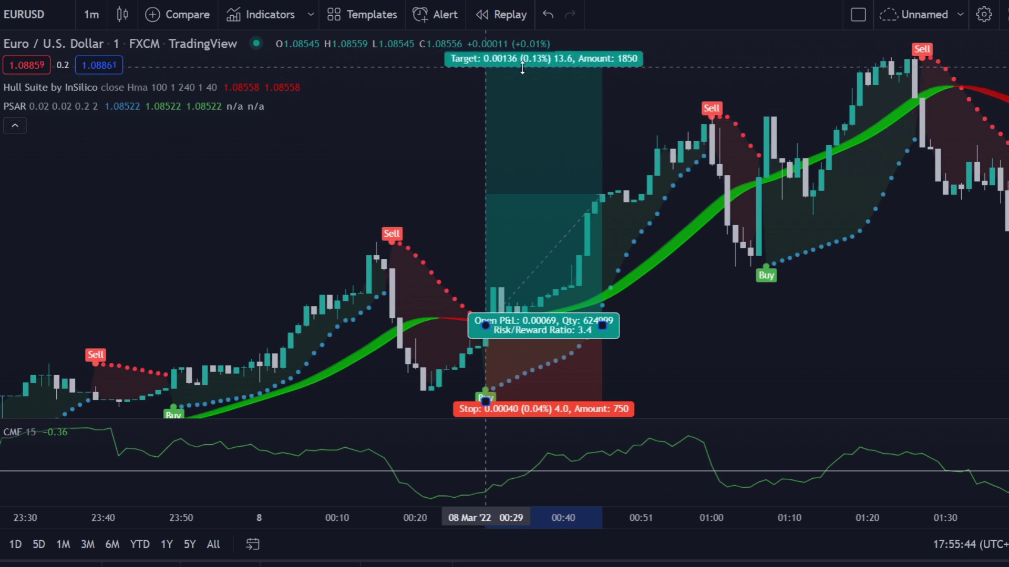
left_click_drag(392, 158, 540, 165)
mouse_move(688, 188)
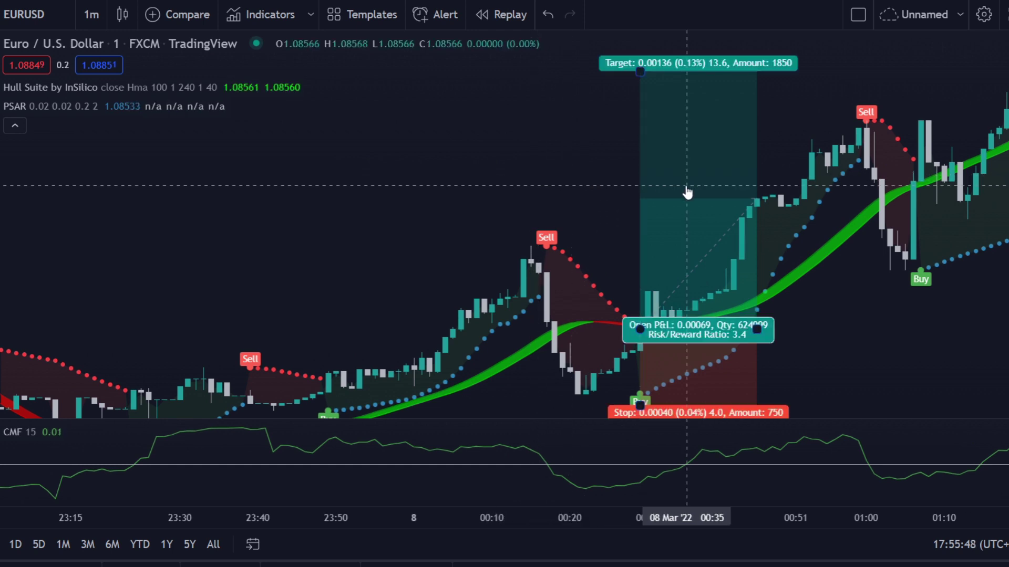